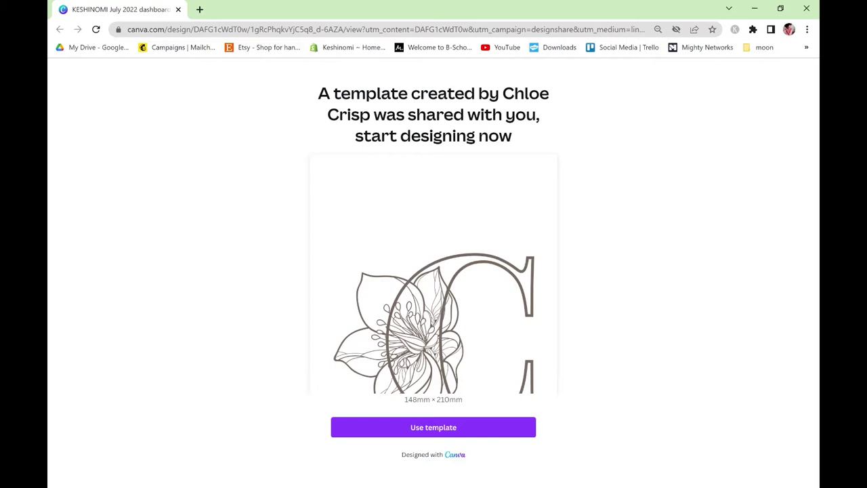
- Page through the template preview past the floral border, Contents and Chapter One–Four dividers to the final blank page
mouse_move(533, 332)
click(531, 340)
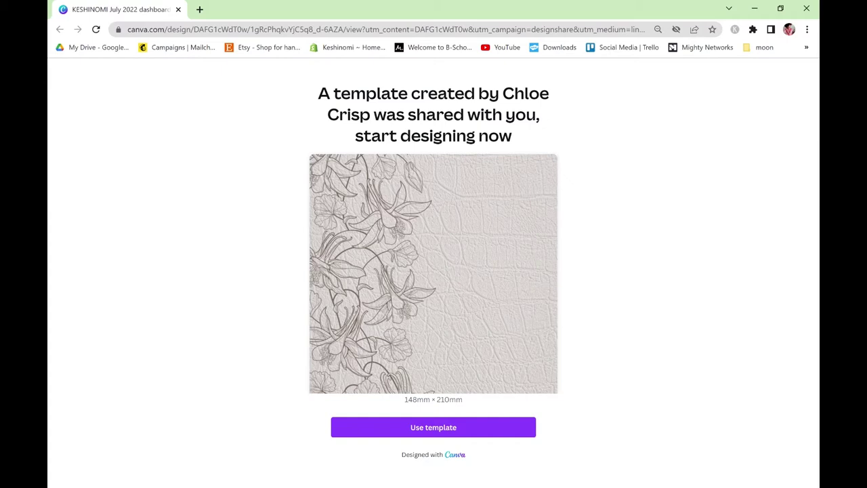
mouse_move(535, 284)
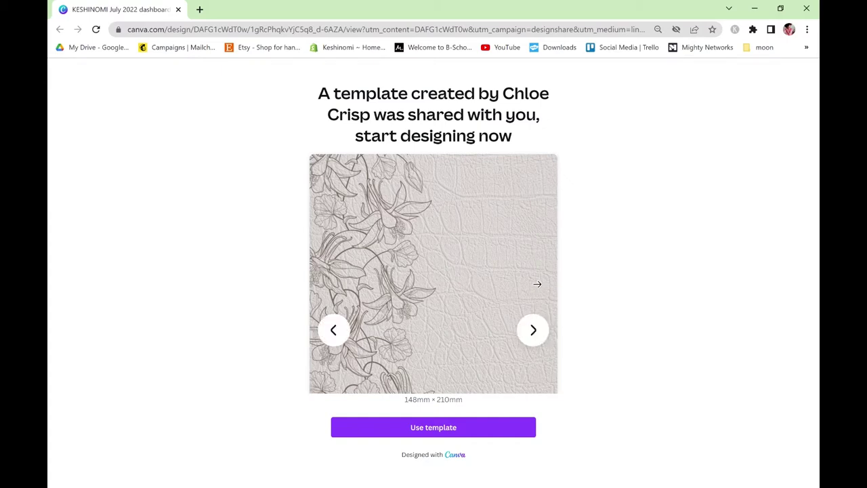
click(535, 333)
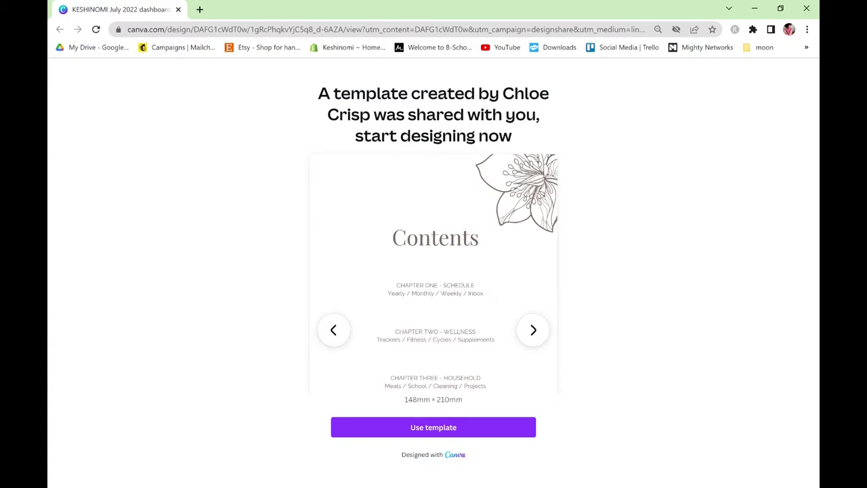
mouse_move(499, 294)
click(532, 333)
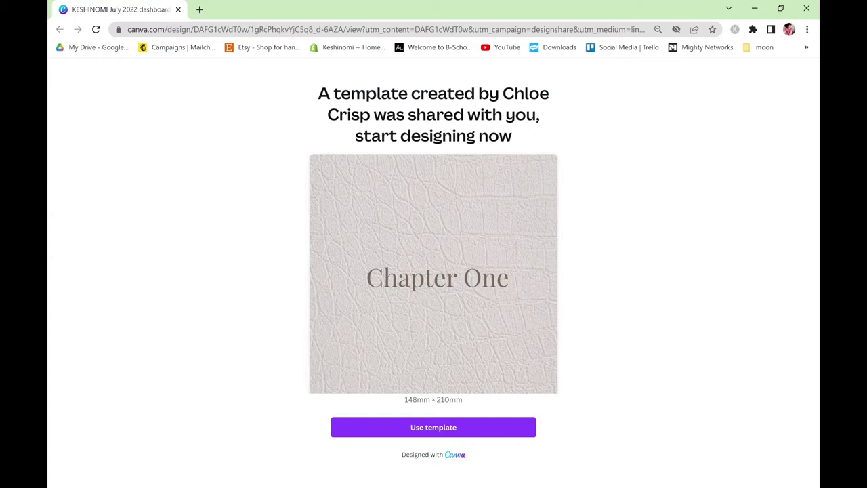
click(538, 330)
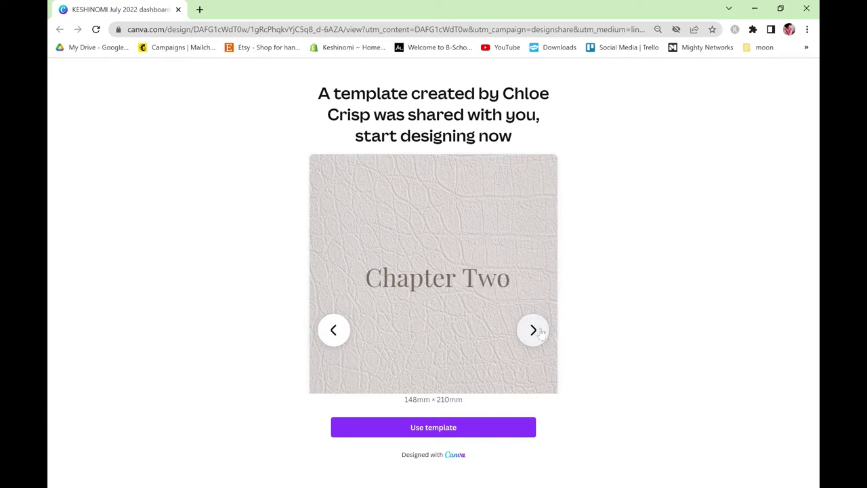
click(538, 331)
click(540, 331)
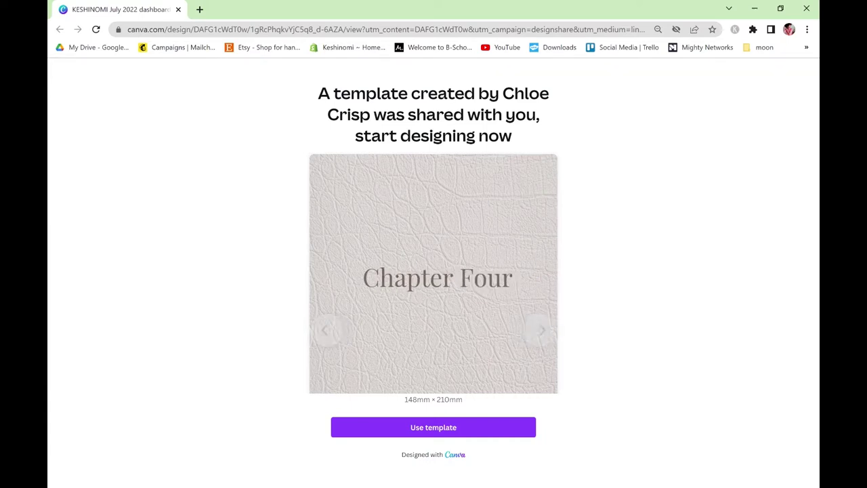
click(537, 330)
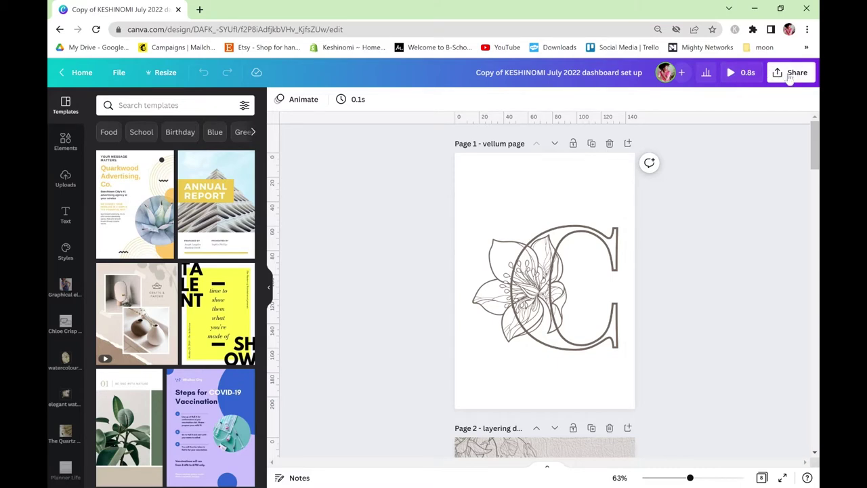
- Open the sharing options for the copied planner design
click(791, 76)
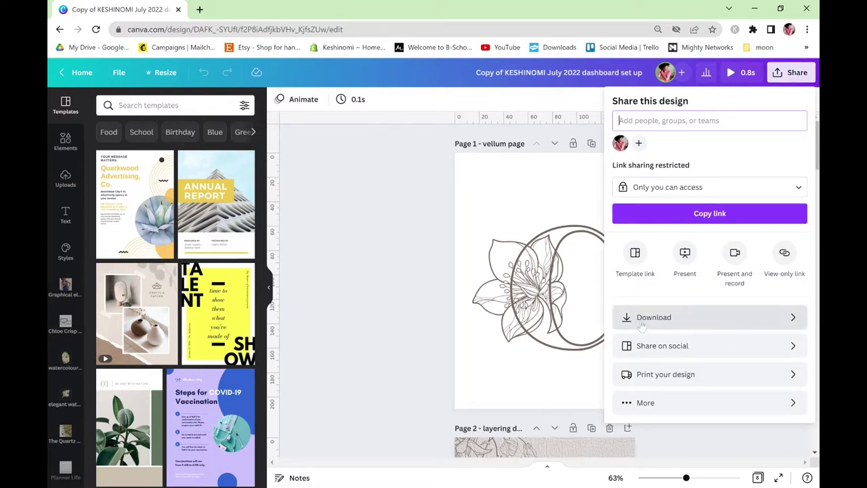
- Set the planner's download file type to PDF Print
click(707, 319)
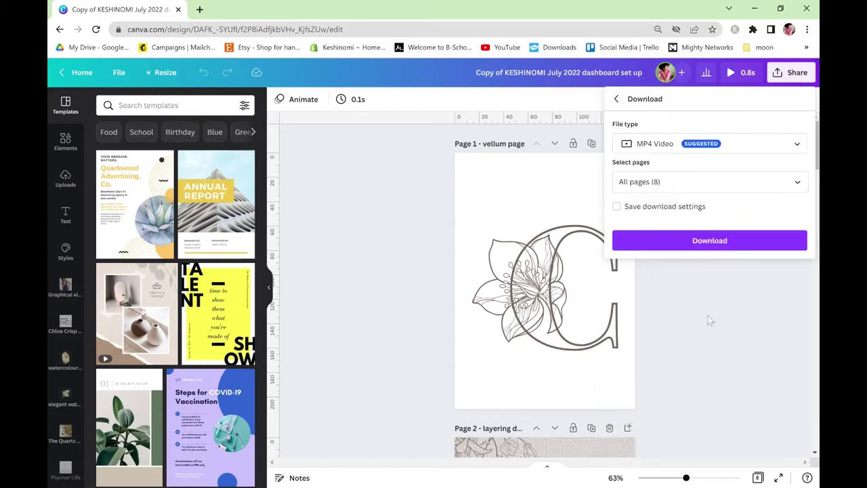
click(754, 145)
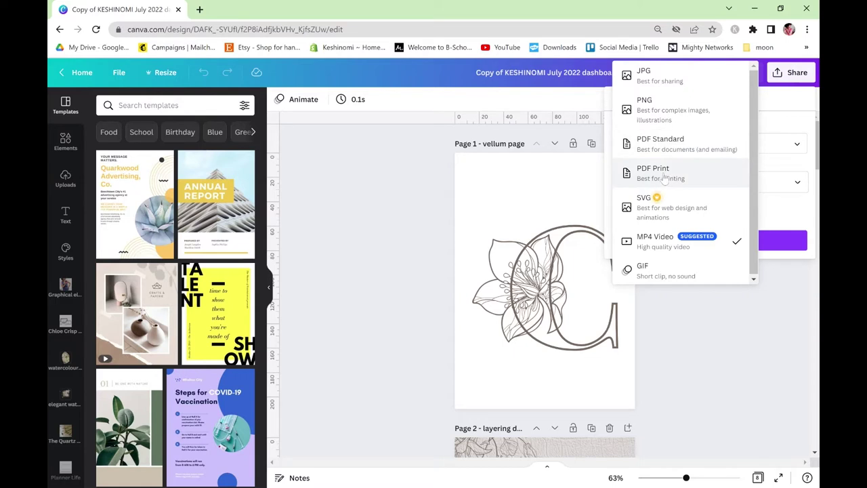
click(663, 175)
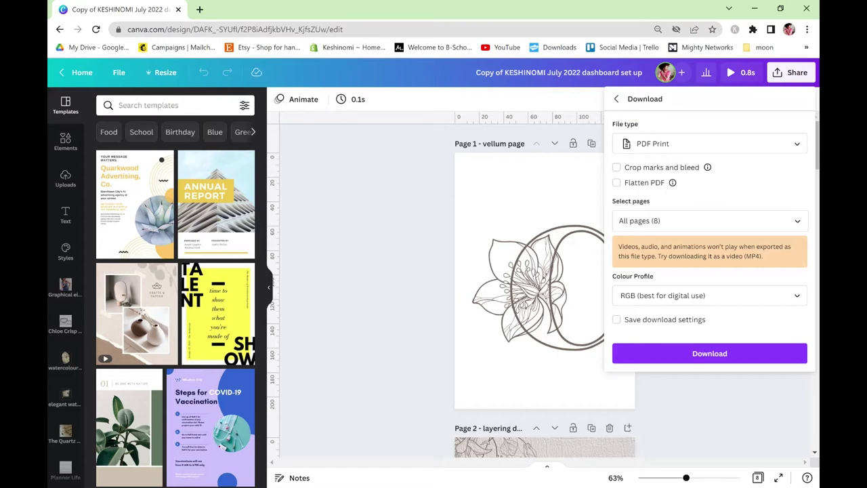
- Enable Crop marks and bleed and Flatten PDF for the PDF Print download
click(616, 168)
click(617, 184)
mouse_move(673, 184)
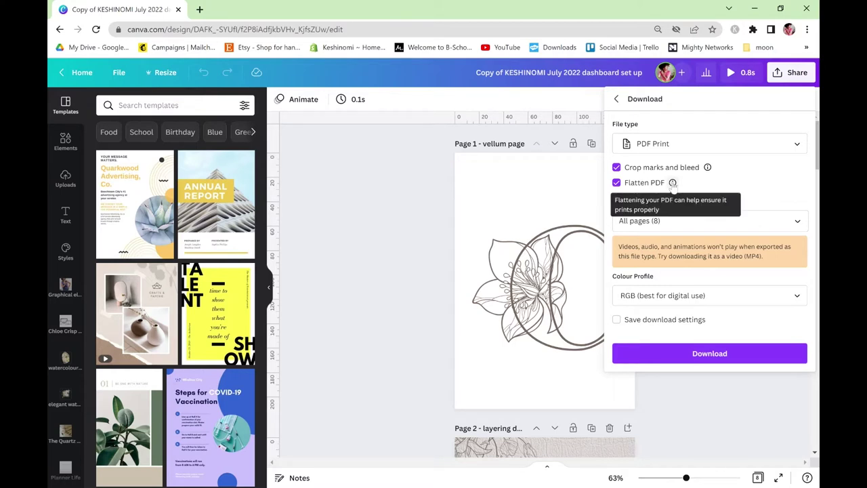
click(664, 299)
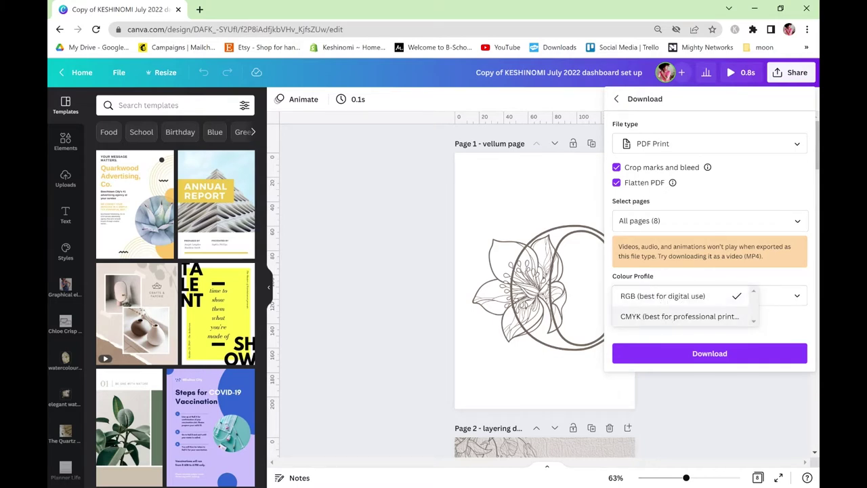
- Switch the colour profile to CMYK (best for professional printing) and start the download
click(666, 321)
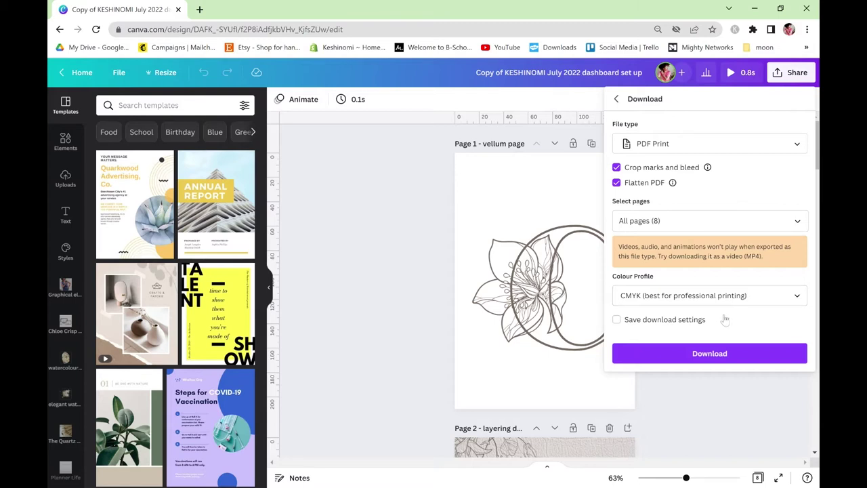
click(713, 353)
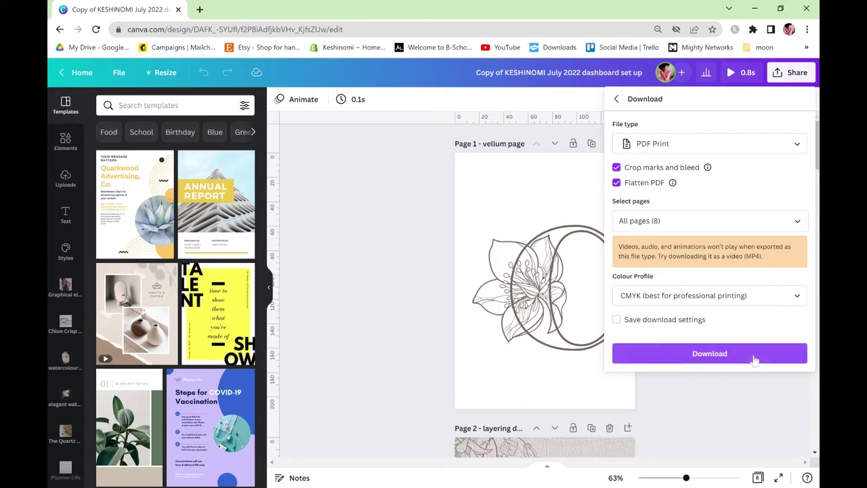
- Check the flower image's info, confirming Hellebore Flower Line Art, free for Canva Pro
click(697, 417)
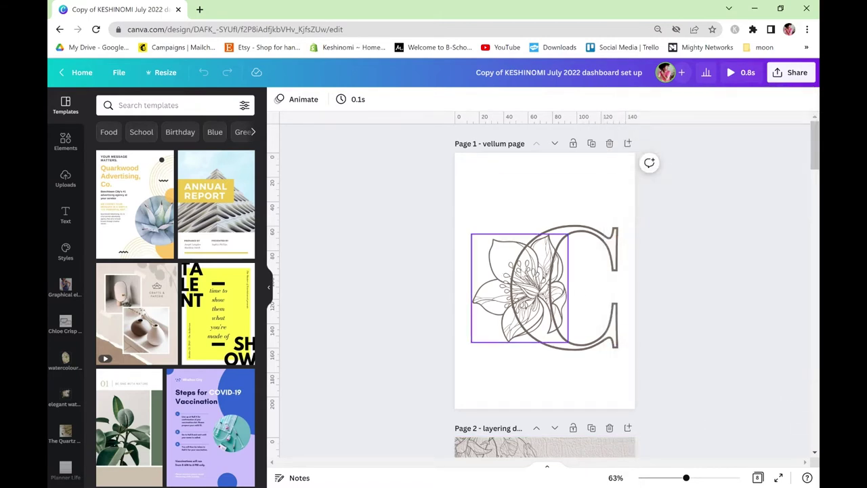
scroll(598, 260, down, 2)
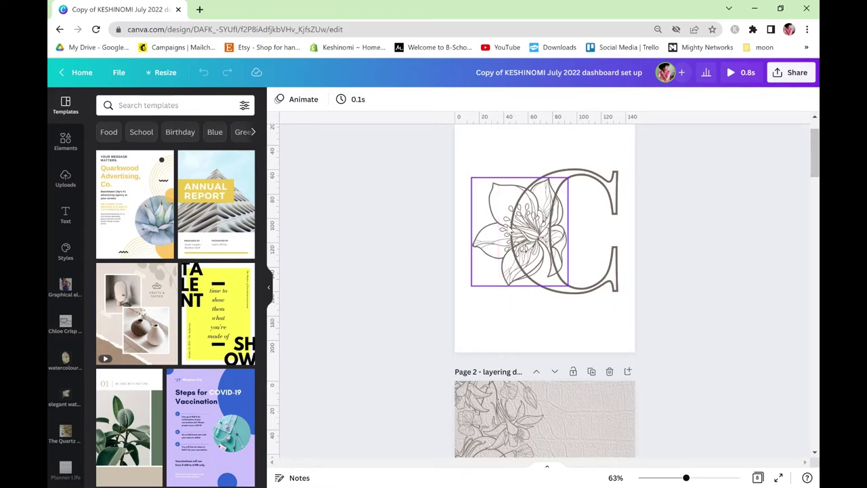
click(520, 224)
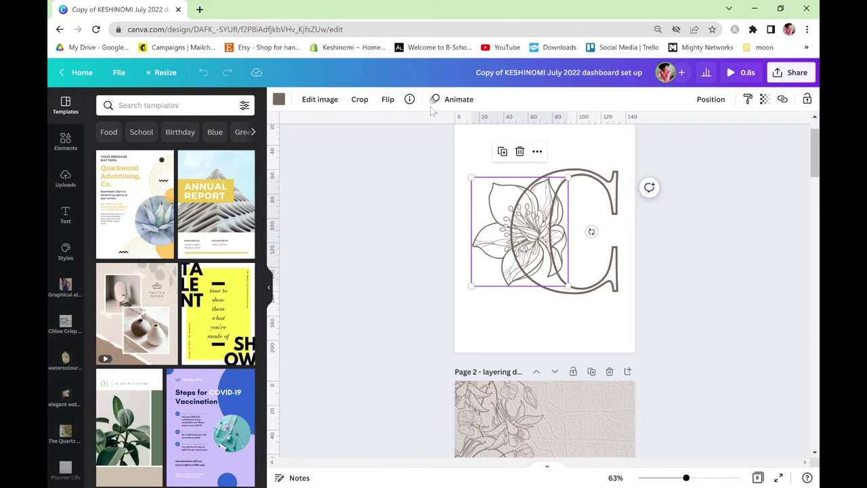
click(409, 99)
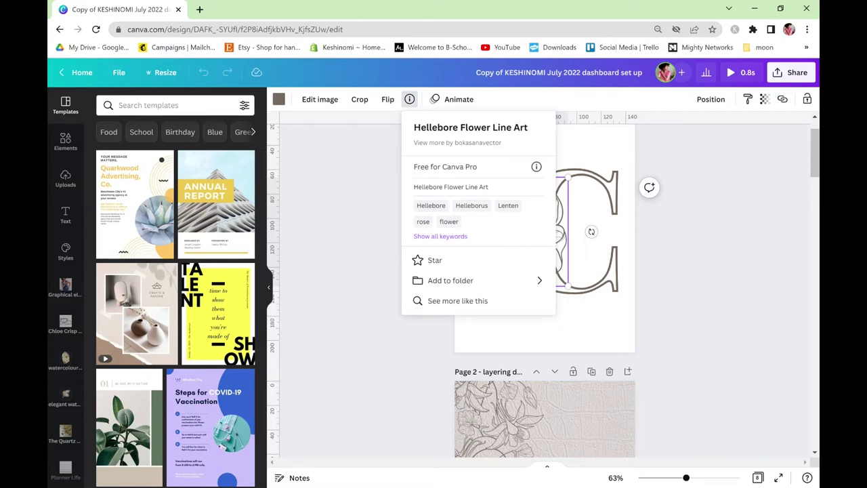
- Check the large C letter's font: Playfair Display Black at size 391
click(593, 178)
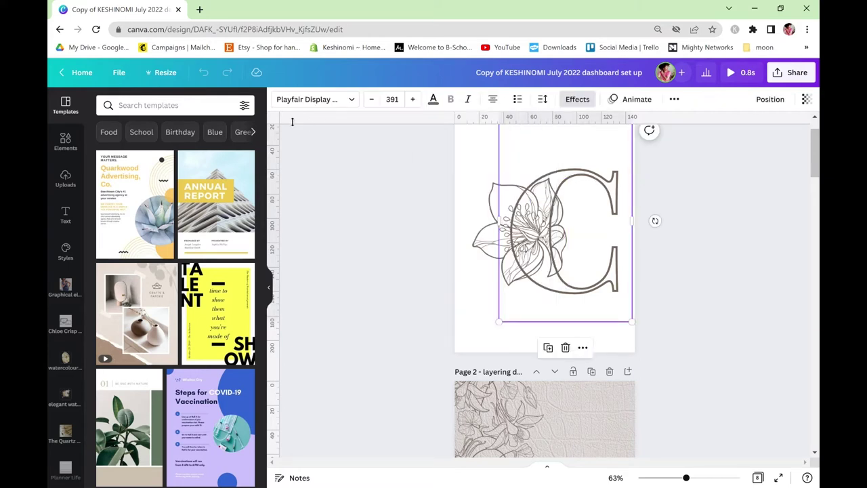
click(351, 100)
click(352, 101)
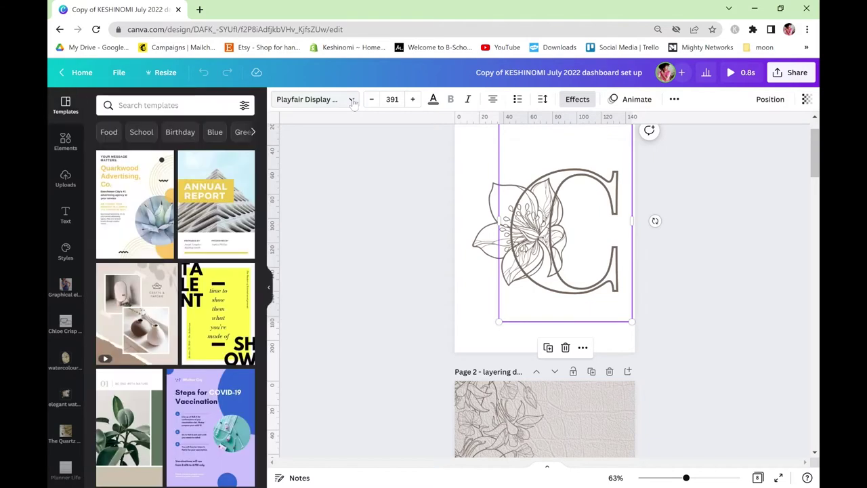
click(353, 100)
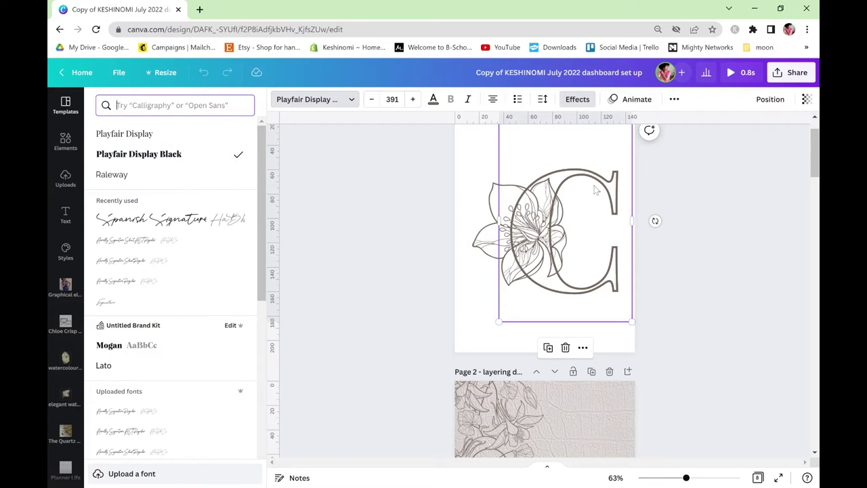
scroll(596, 191, down, 5)
click(611, 293)
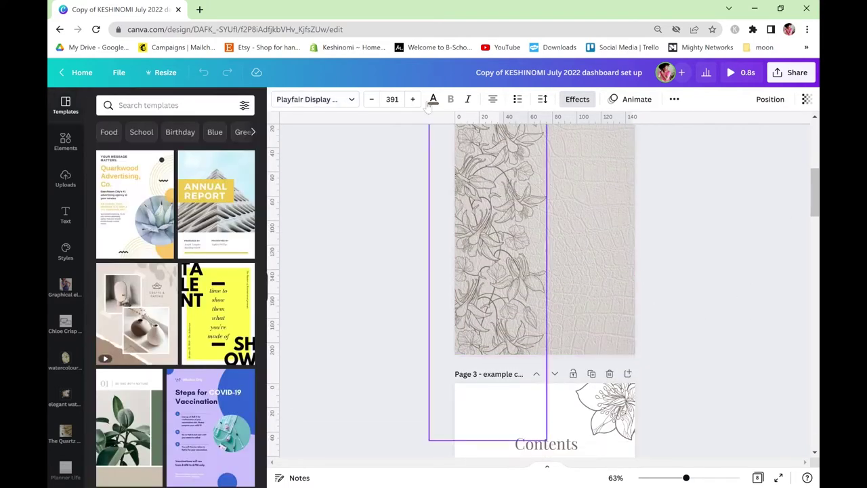
click(611, 176)
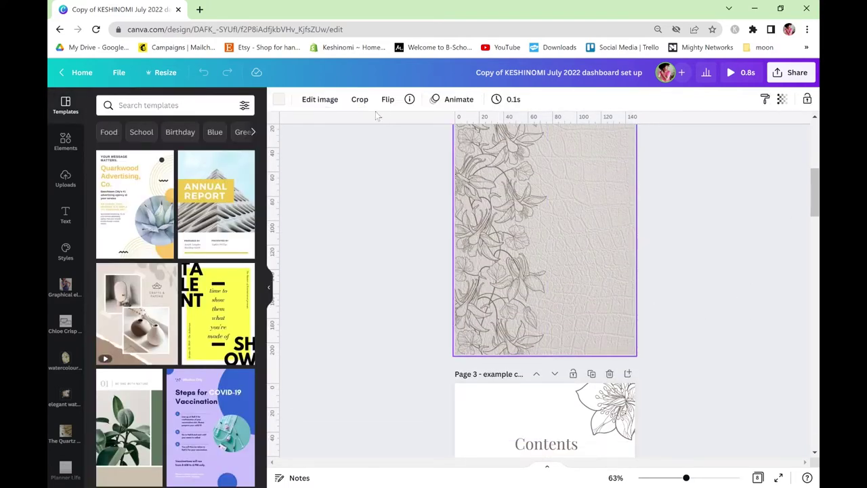
click(410, 100)
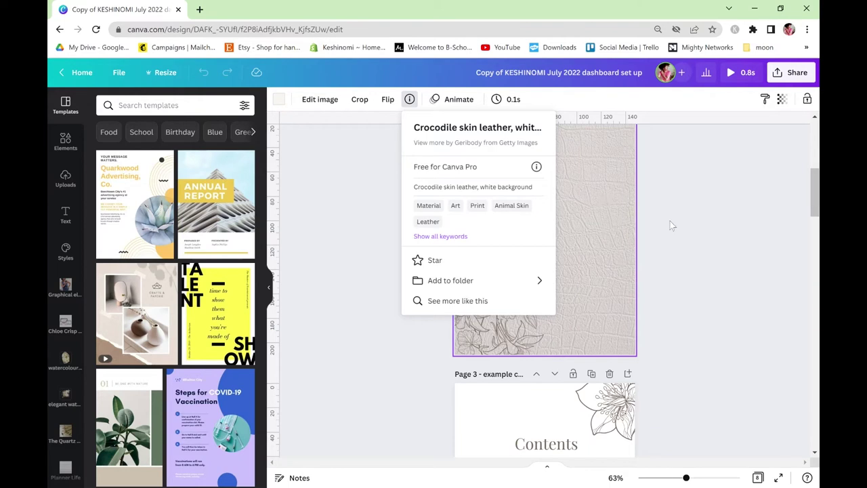
key(Escape)
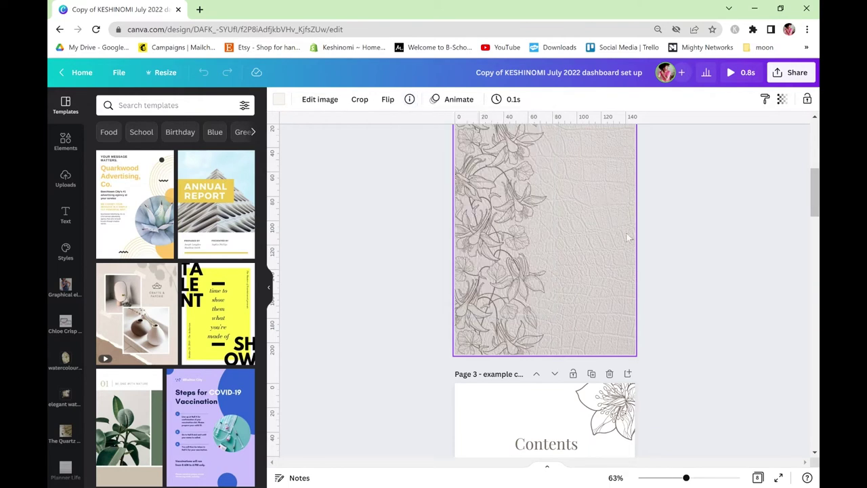
click(507, 227)
- Inspect Contents page fonts: Playfair Display 36 heading, Raleway 10 chapter entries
scroll(674, 338, down, 2)
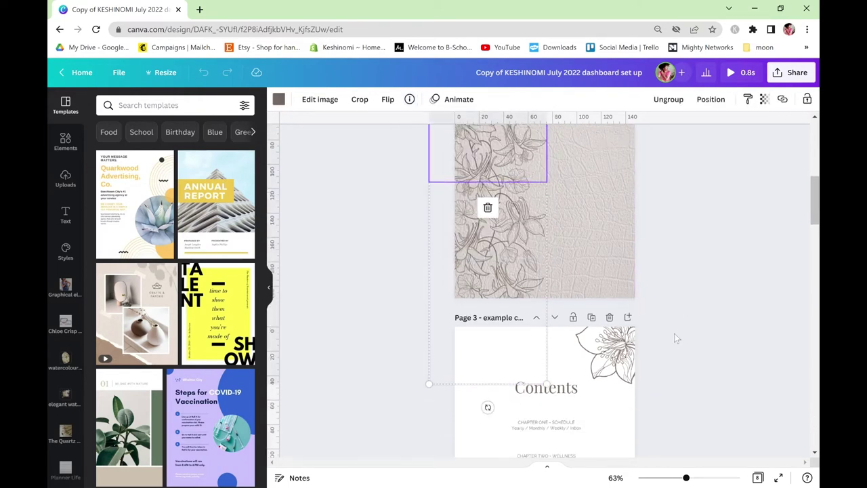
scroll(647, 274, down, 3)
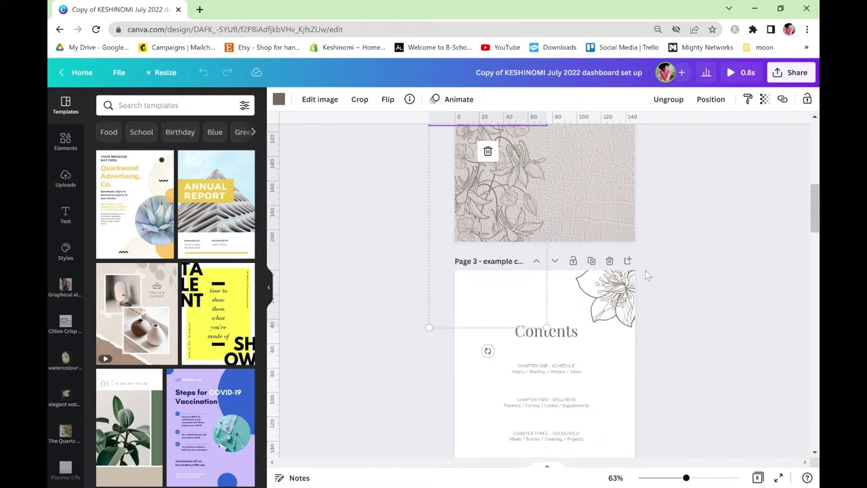
scroll(647, 275, down, 1)
scroll(647, 274, up, 12)
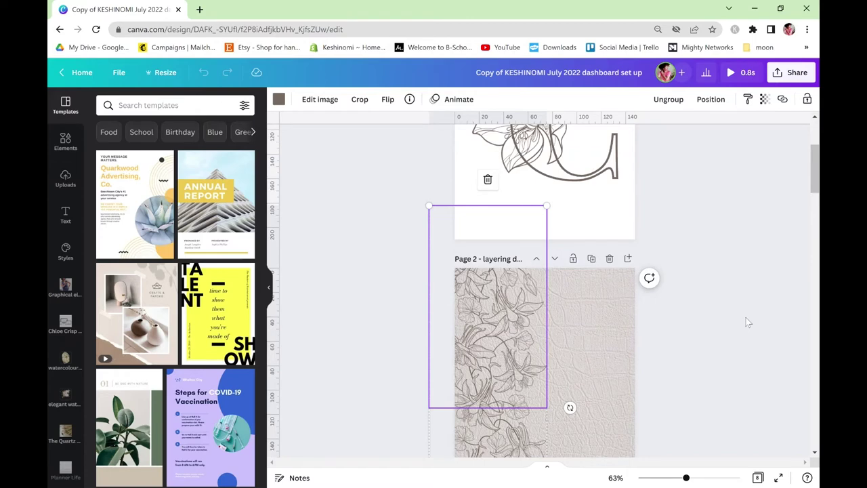
scroll(747, 323, down, 10)
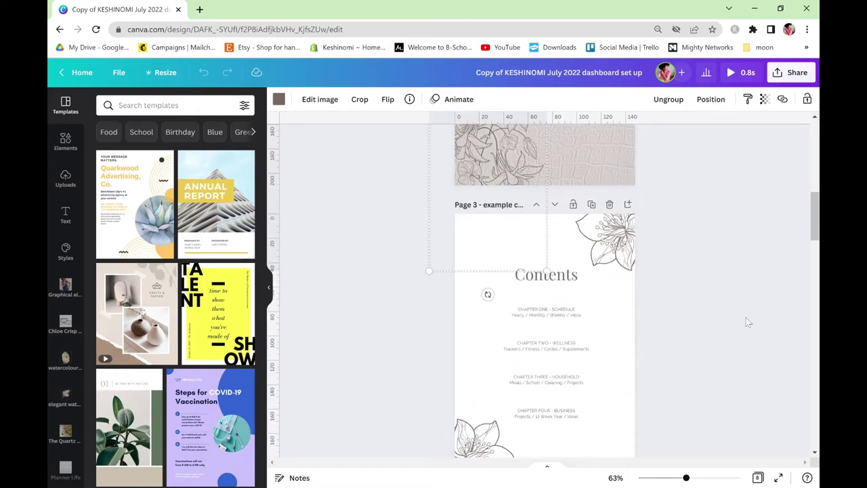
click(569, 284)
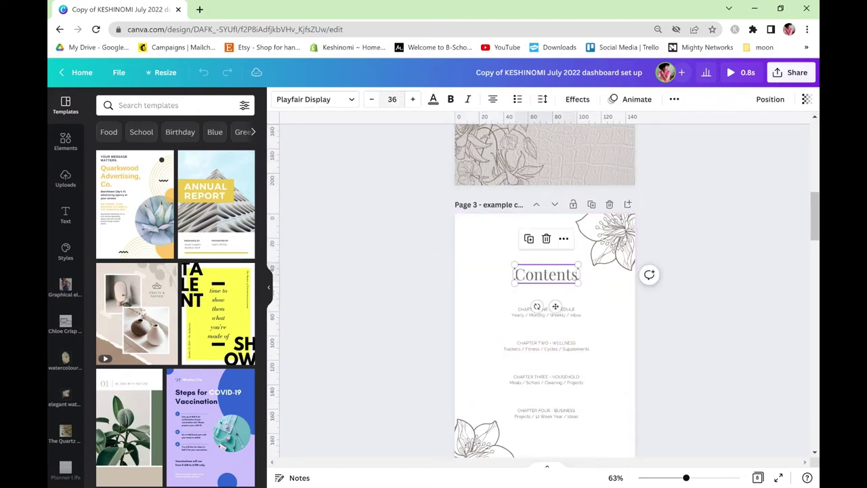
click(578, 320)
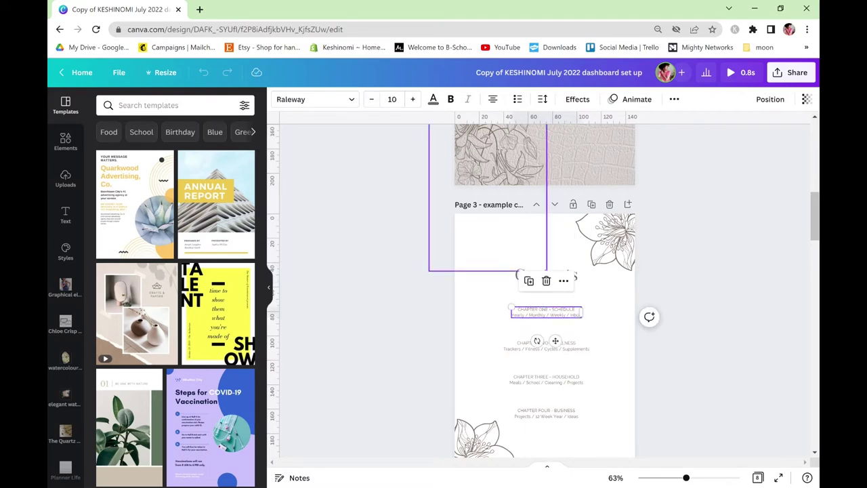
scroll(544, 305, down, 5)
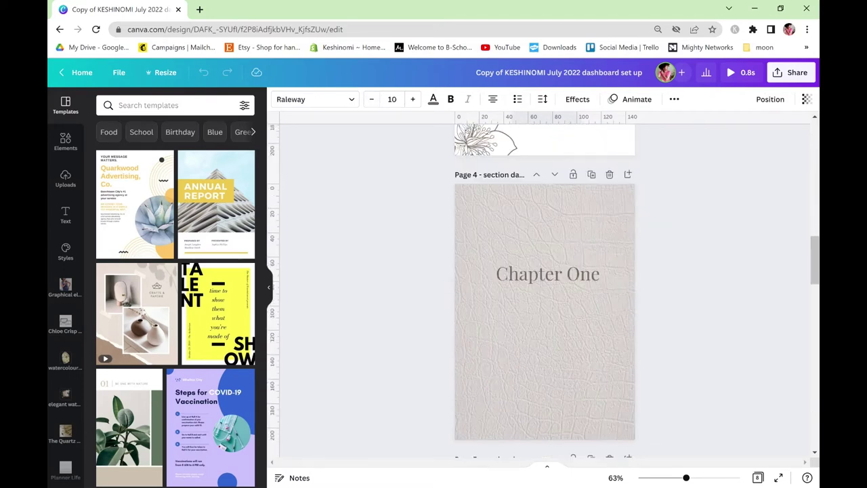
scroll(544, 292, down, 1)
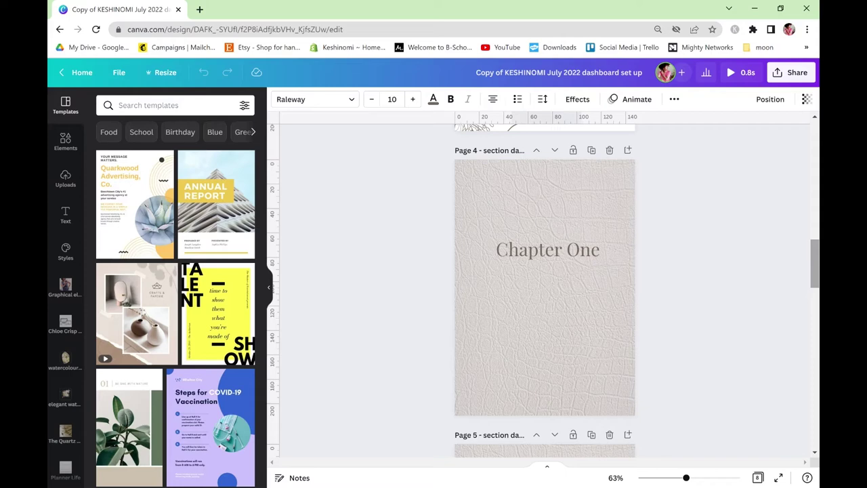
scroll(733, 397, down, 4)
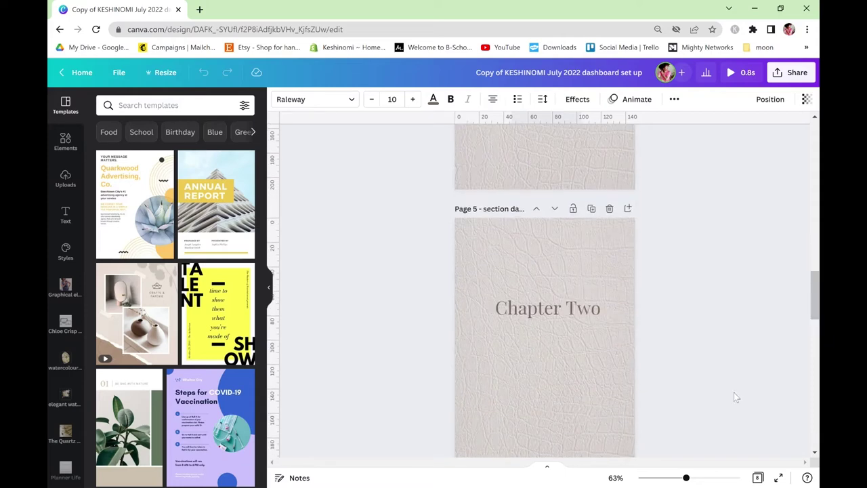
scroll(733, 397, down, 5)
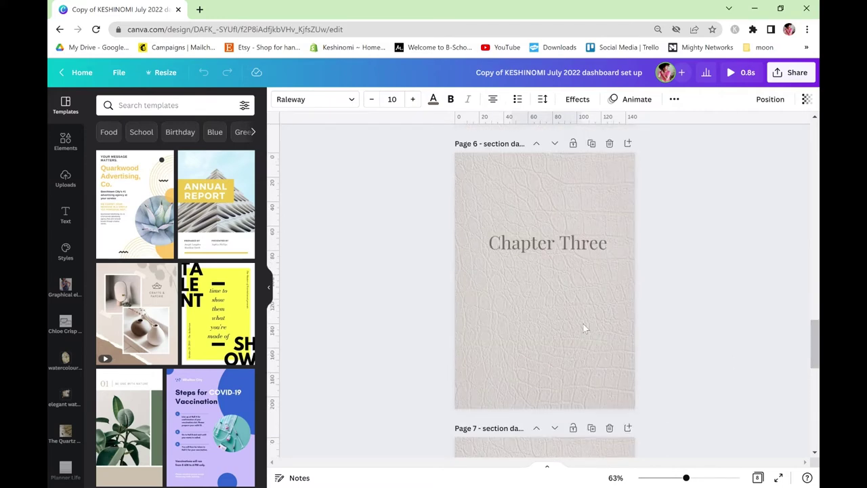
scroll(584, 328, down, 8)
scroll(583, 327, up, 20)
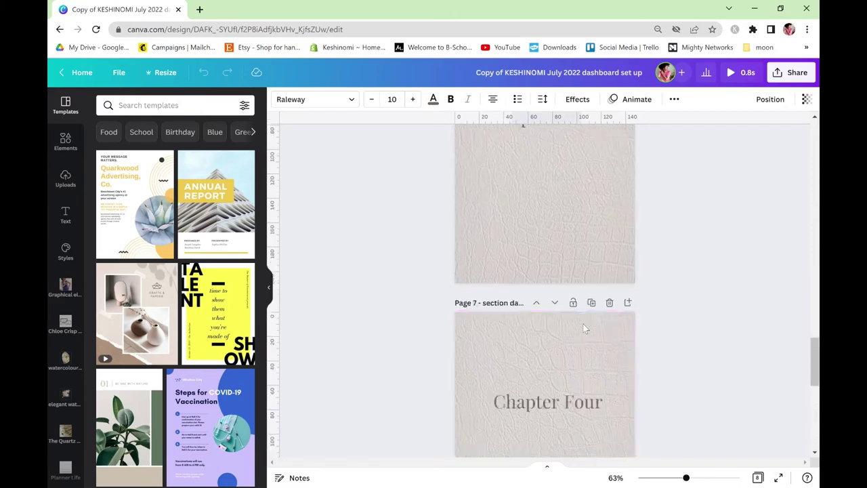
scroll(669, 304, down, 1)
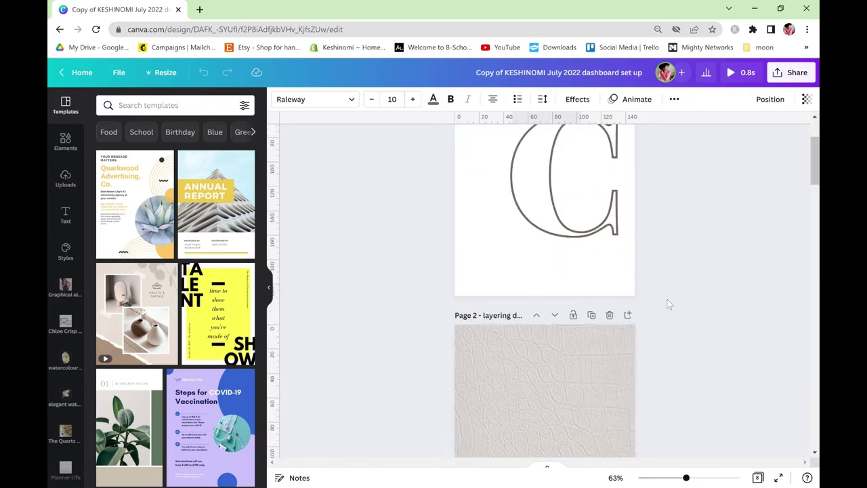
scroll(669, 304, down, 3)
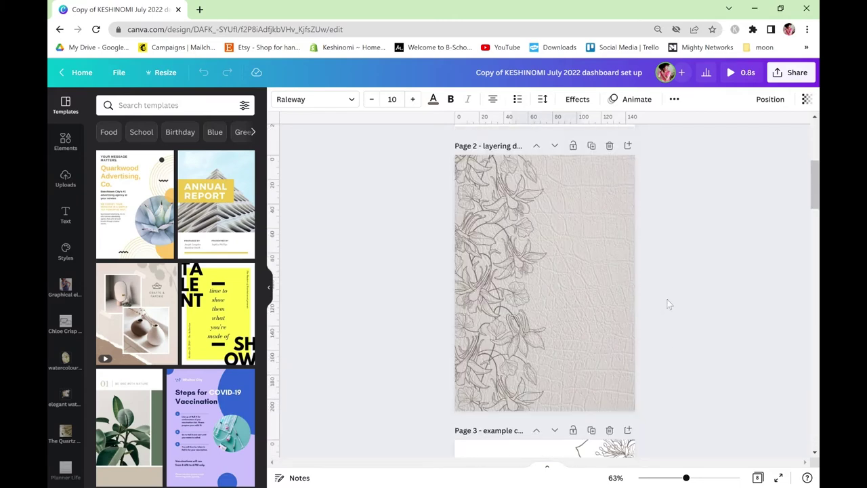
scroll(669, 304, down, 6)
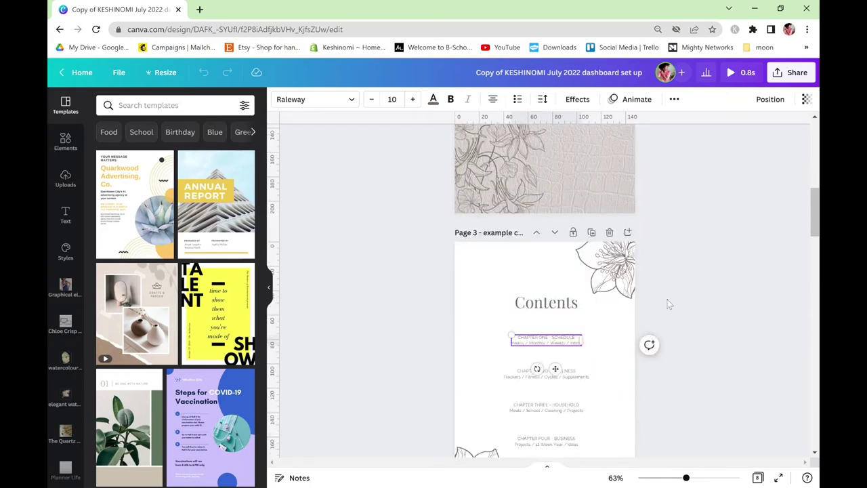
scroll(669, 304, up, 1)
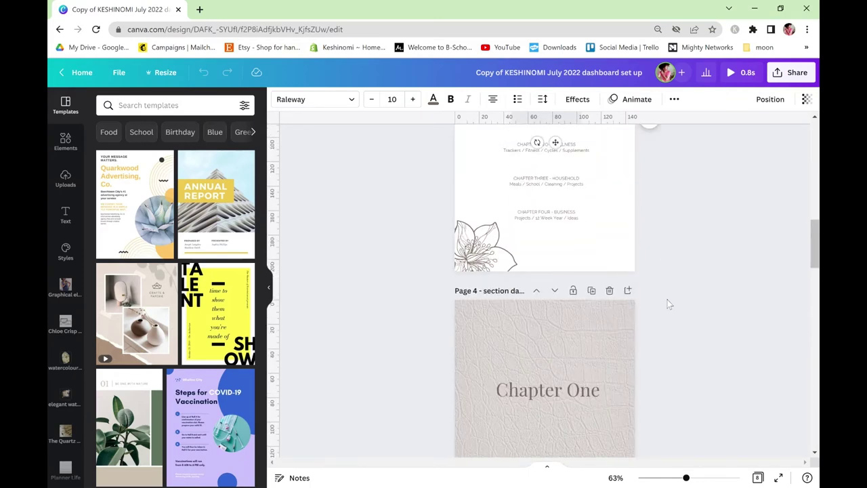
scroll(667, 301, up, 3)
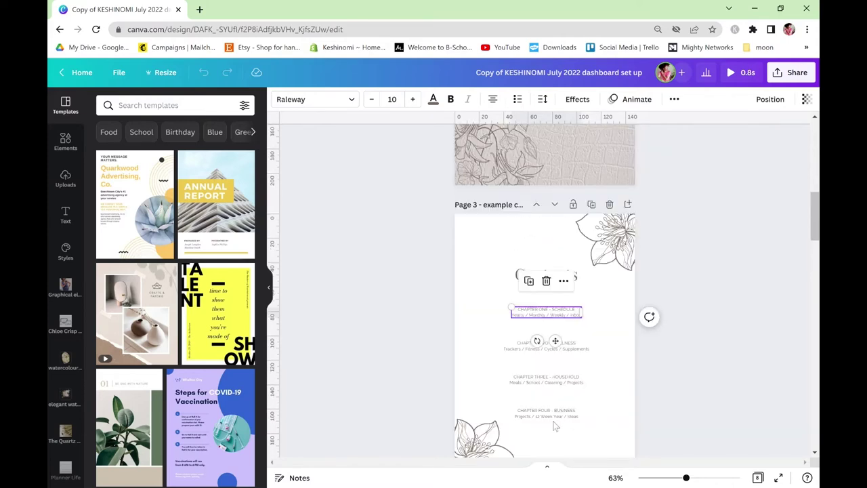
scroll(696, 383, down, 1)
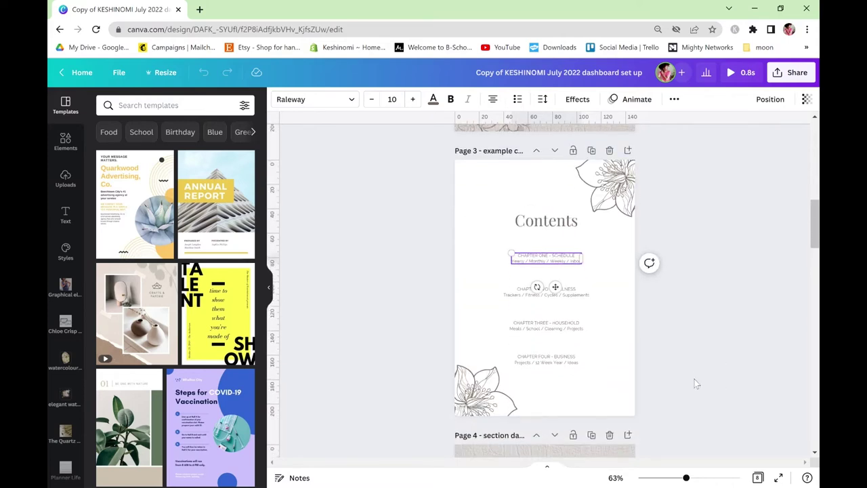
scroll(695, 383, down, 6)
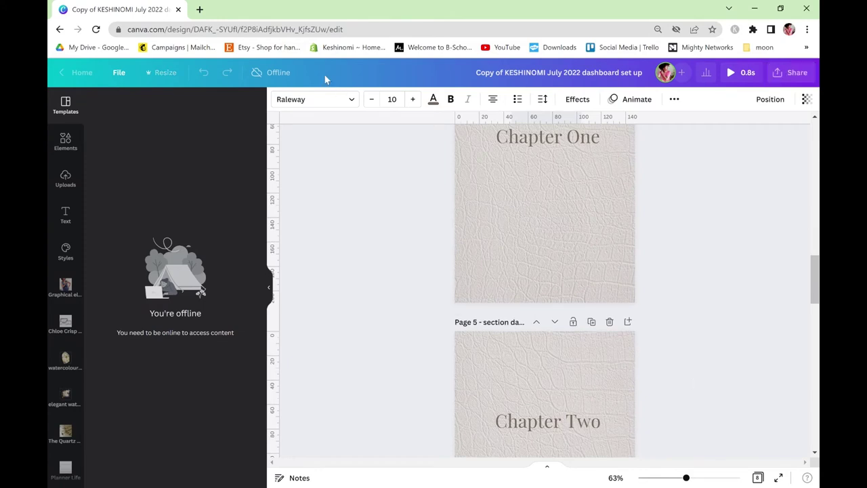
scroll(691, 199, up, 4)
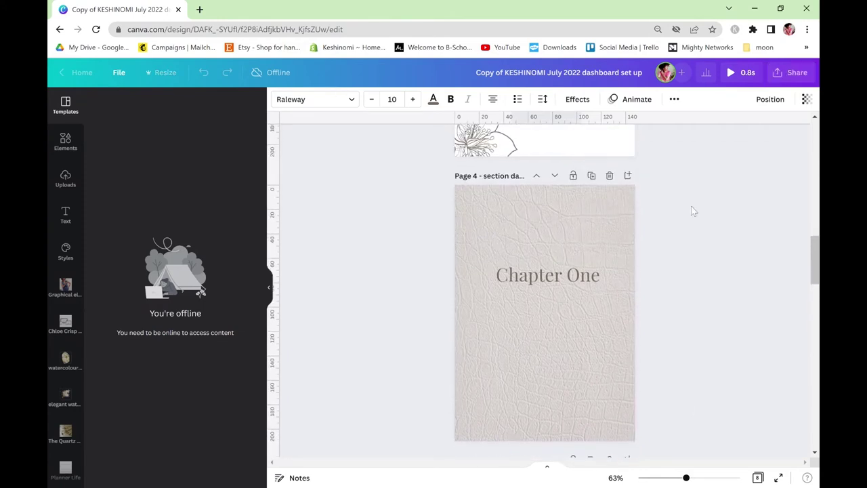
scroll(693, 211, up, 2)
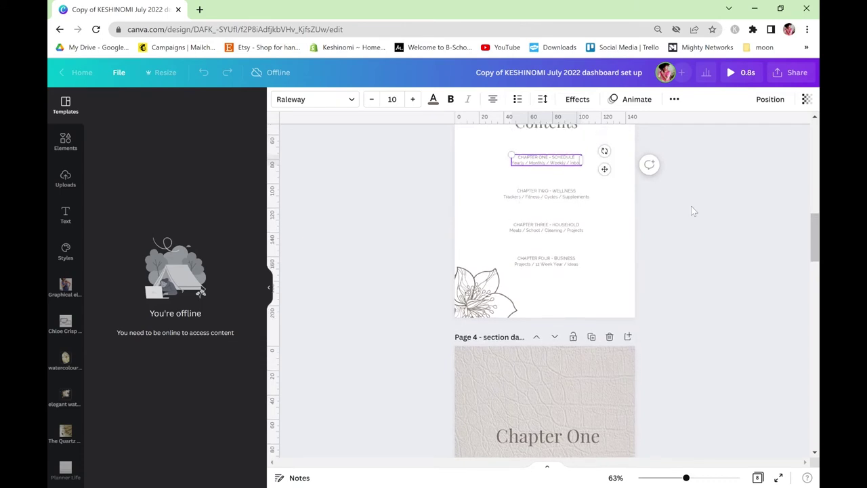